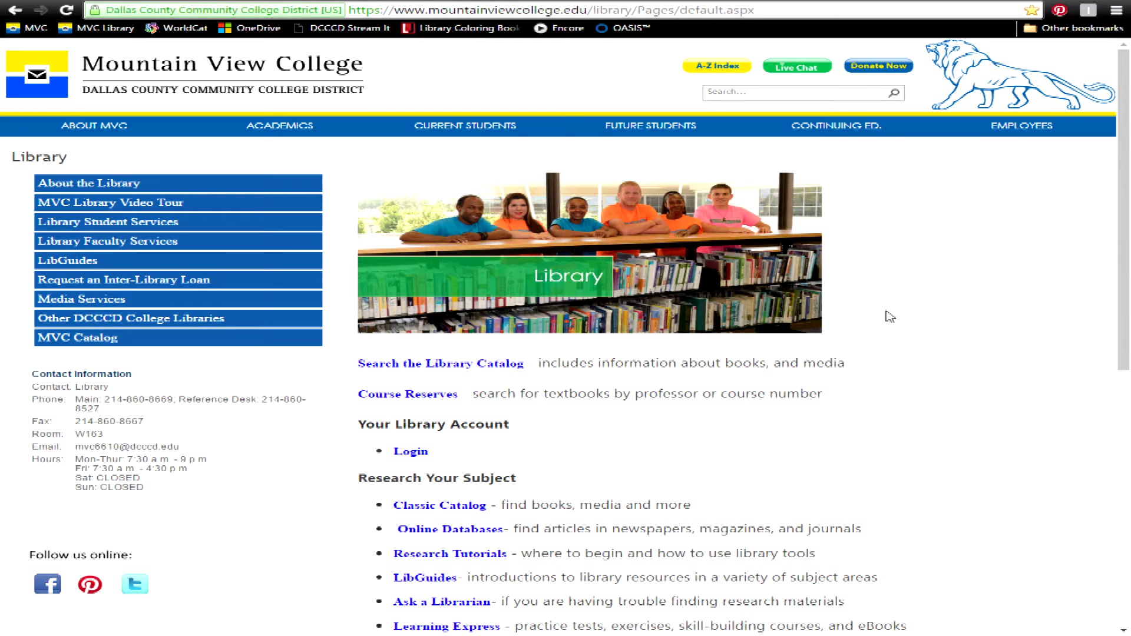
From Research Your Subject, open Online Databases to reach the DCCCD Databases A–Z list
double_click(452, 475)
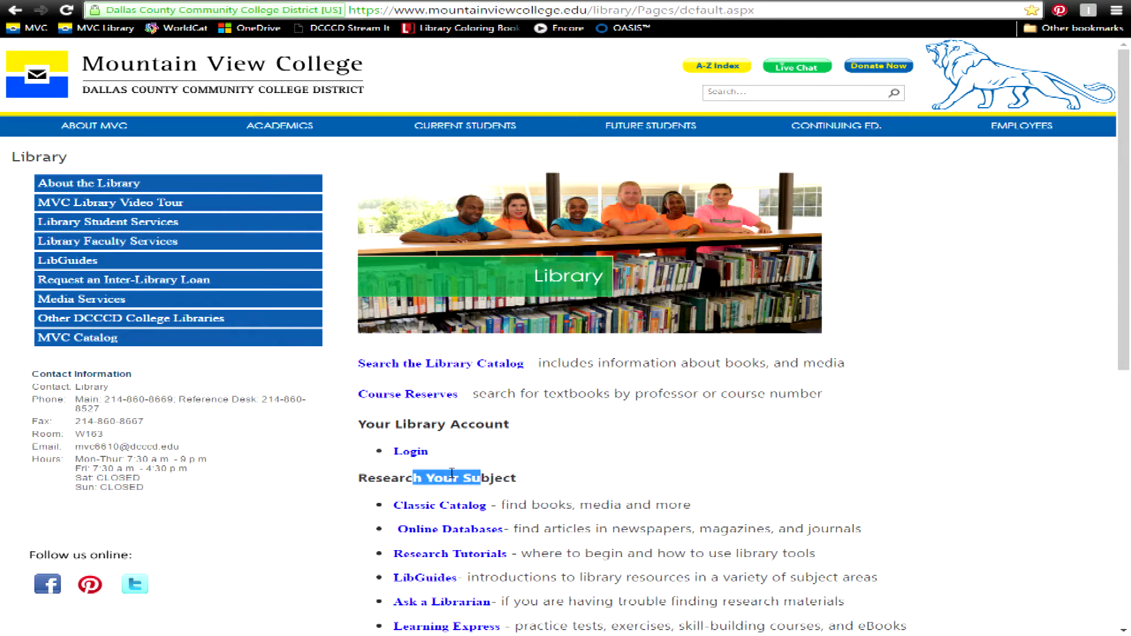
left_click(452, 473)
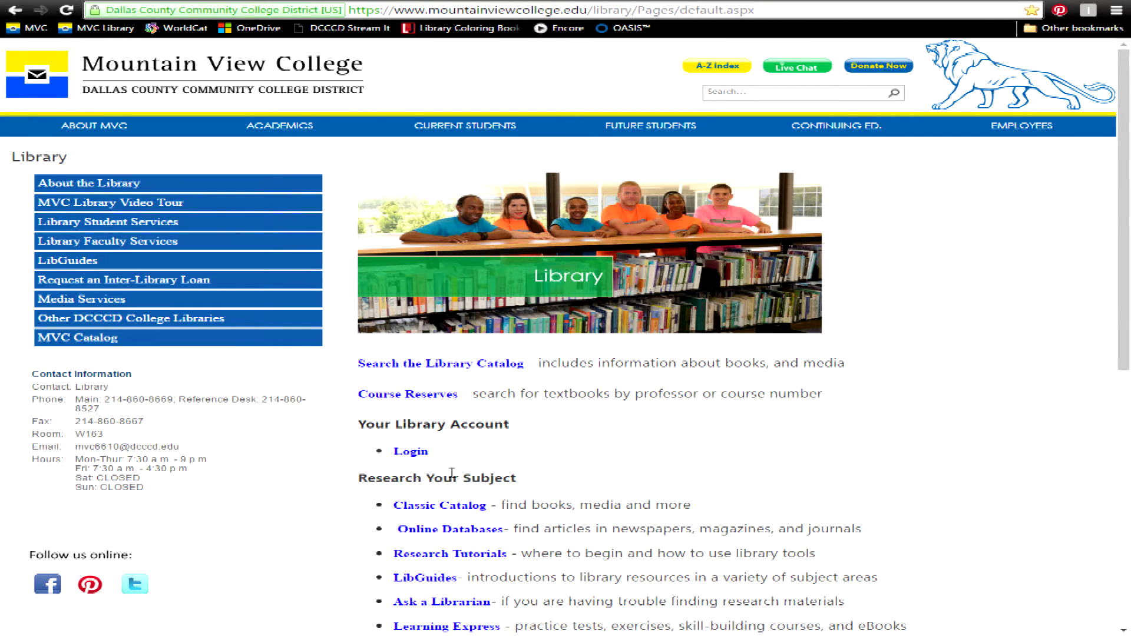
left_click(459, 532)
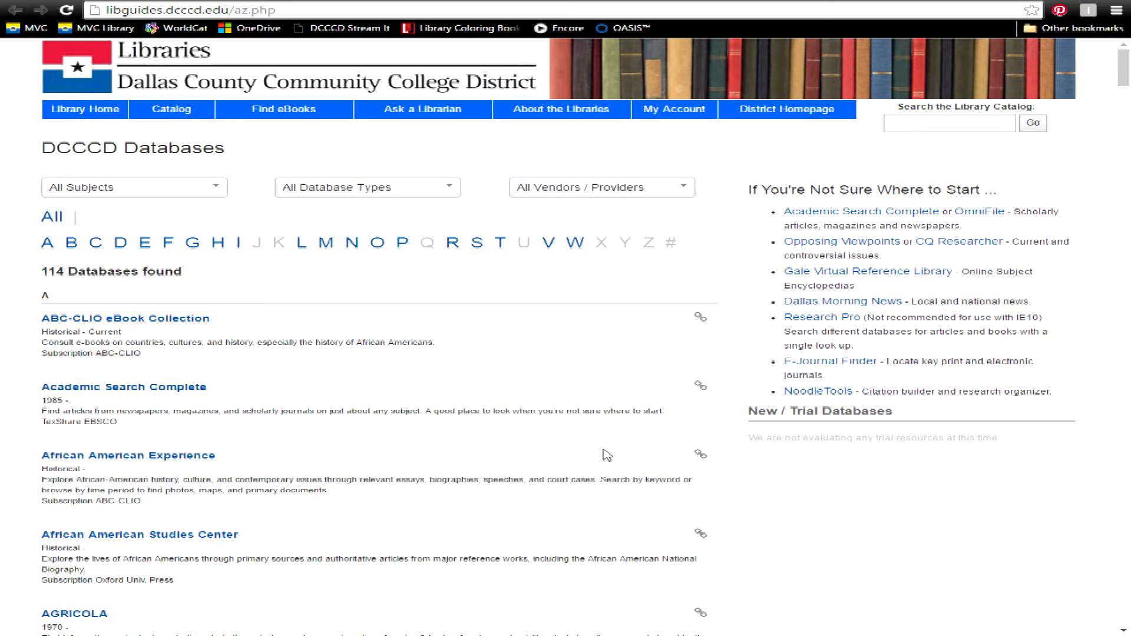
left_click_drag(750, 192, 1004, 196)
left_click(1020, 195)
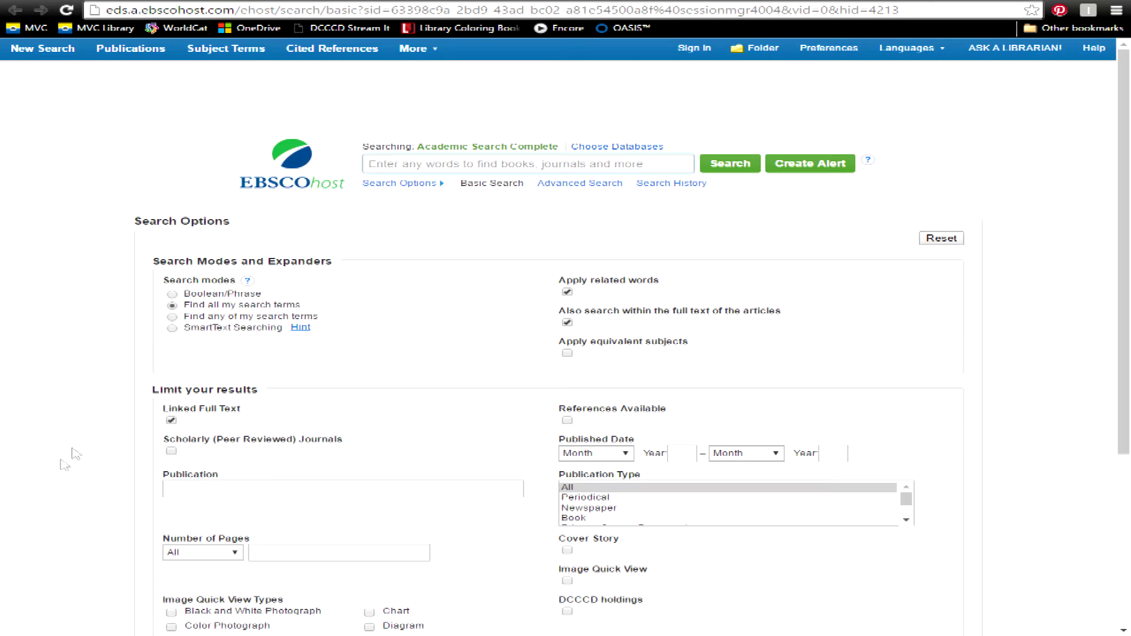
Limit results to scholarly peer-reviewed journals from 2011, then switch to Advanced Search
left_click(171, 452)
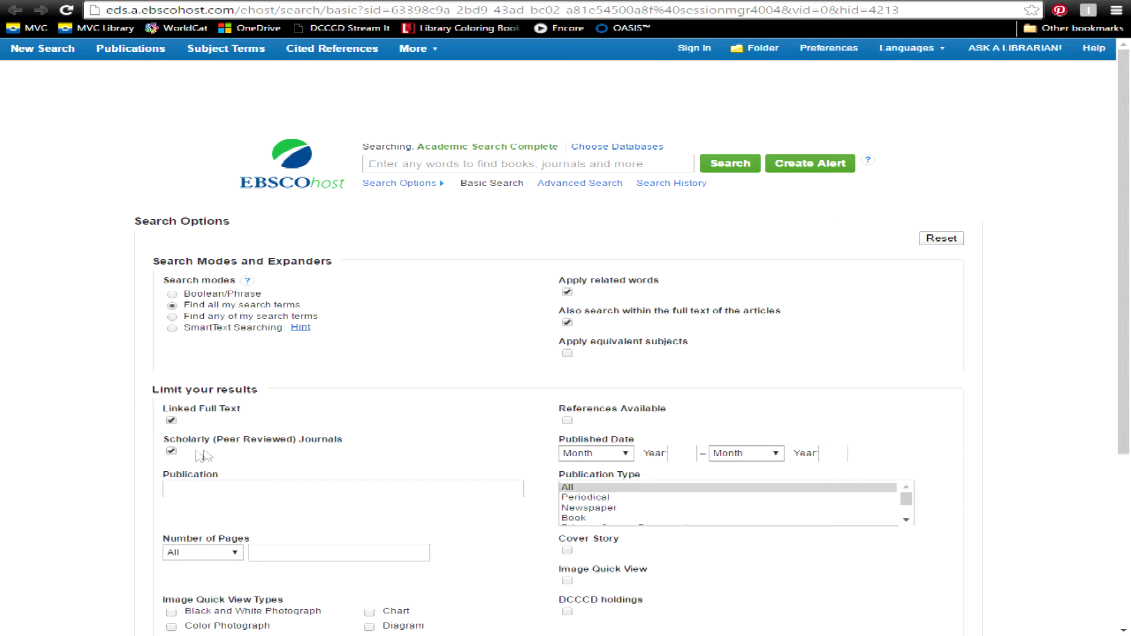
left_click(681, 458)
type("2011")
key("Tab")
left_click(533, 164)
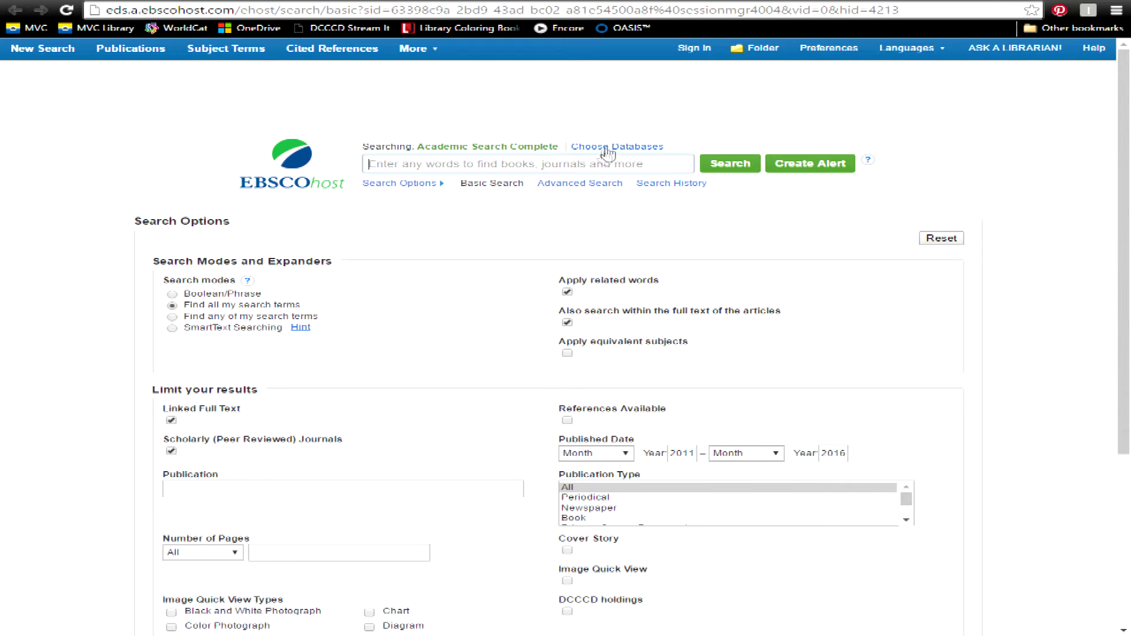
left_click(584, 192)
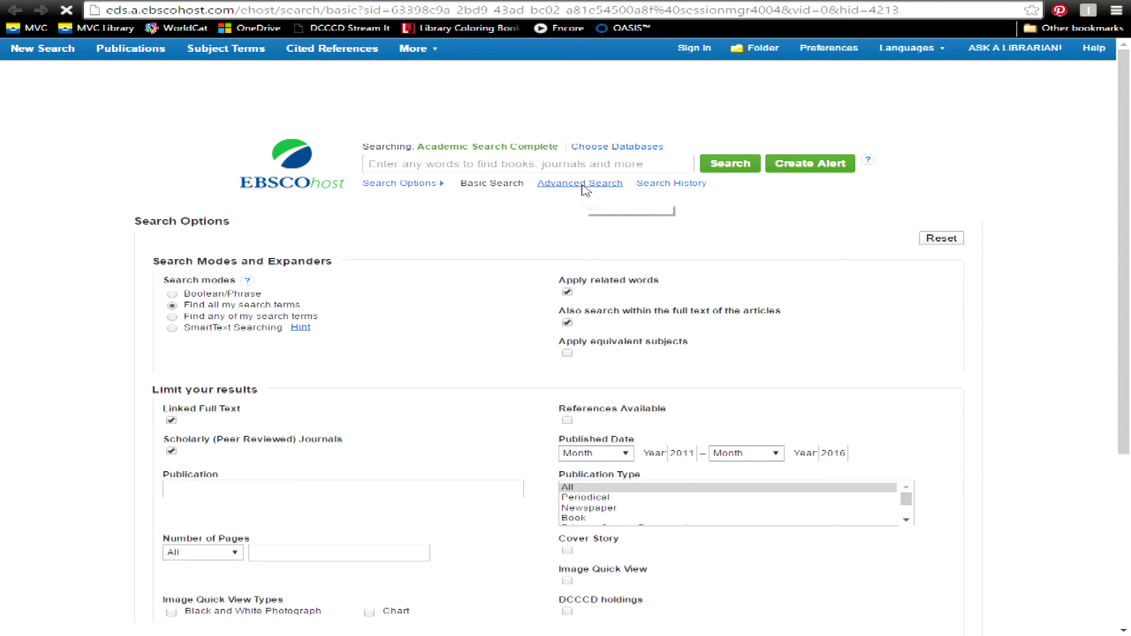
Search SU Subject Terms for 'dogs' and limit results to scholarly peer-reviewed journals
left_click(491, 99)
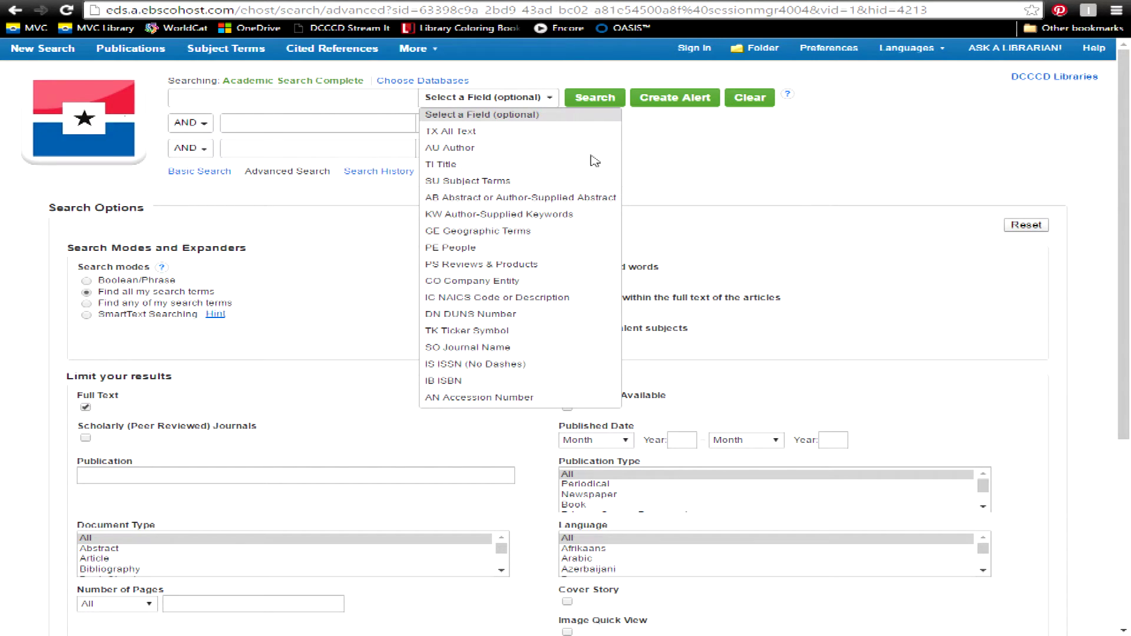
left_click(501, 180)
left_click(236, 97)
type("d")
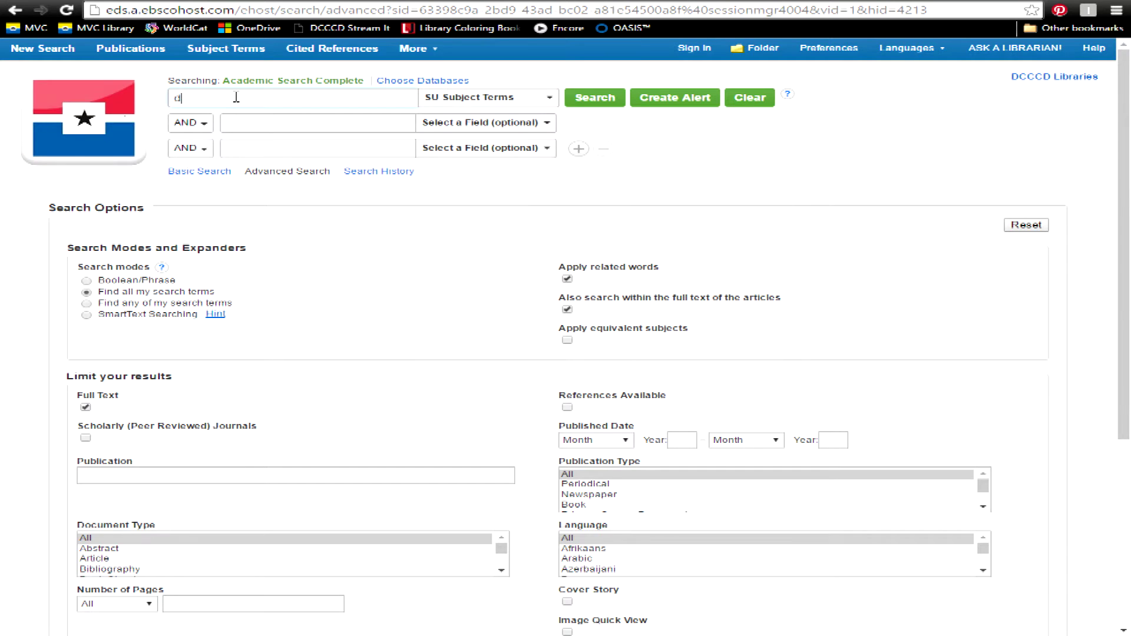
type("ogs")
left_click(606, 96)
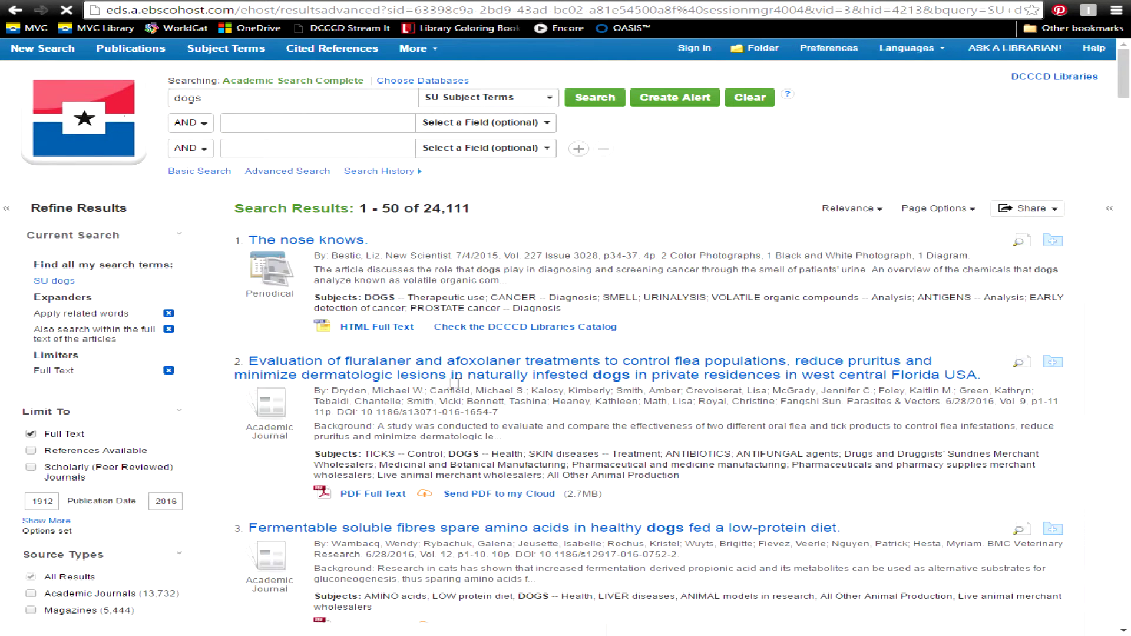
left_click(30, 468)
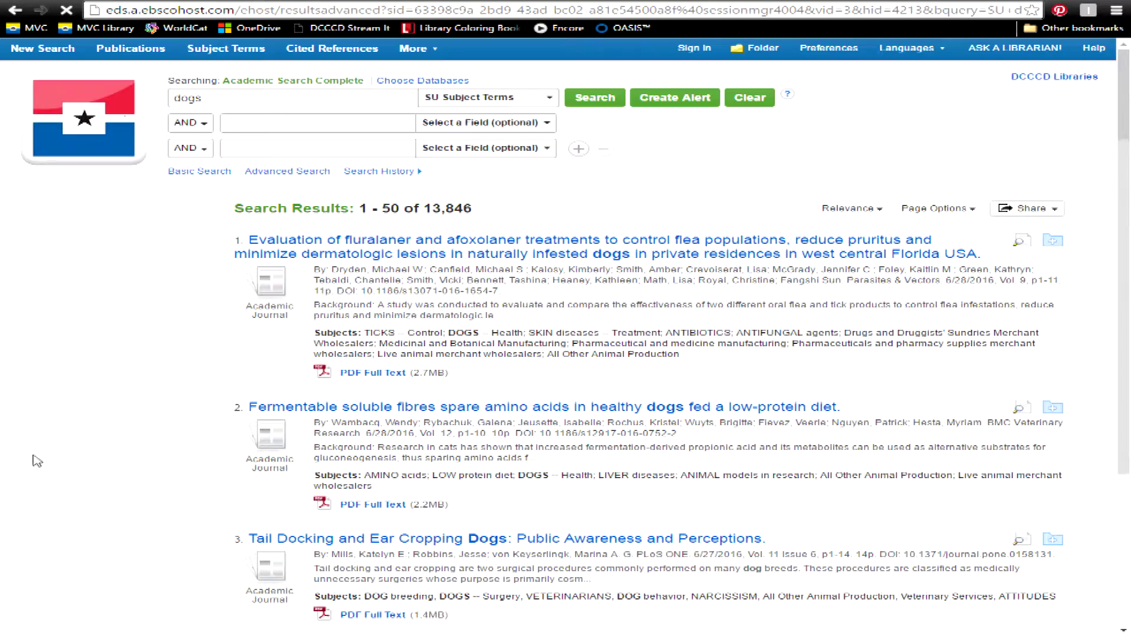
Start publication dates at 2011, limit to academic journals, and open 'Tail Docking and Ear Cropping Dogs'
scroll(24, 335, "down", 3)
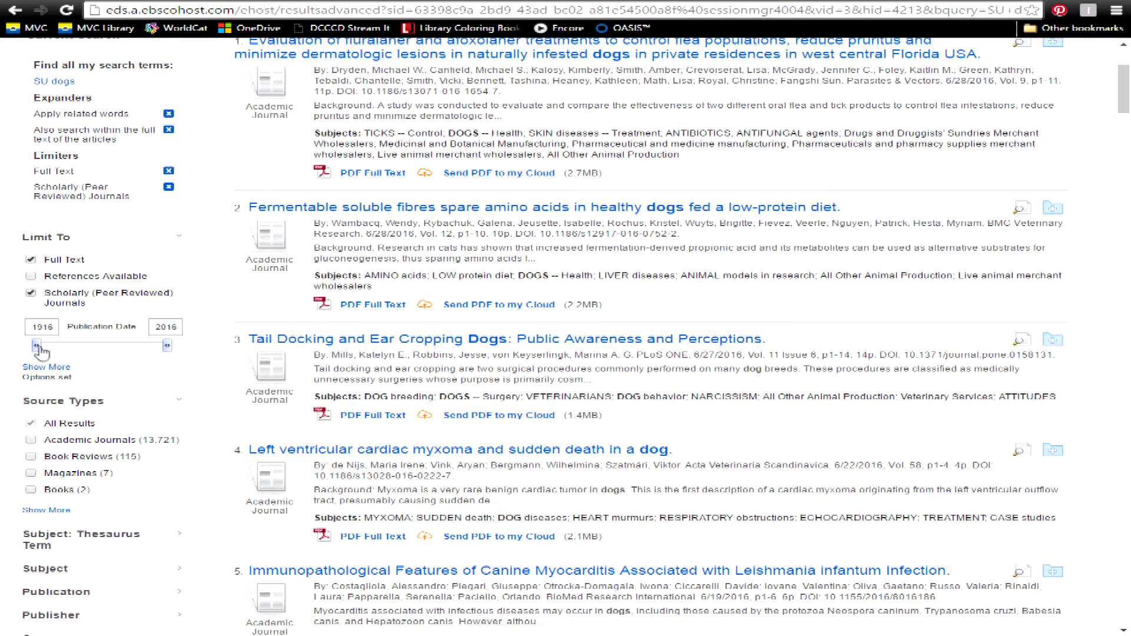
left_click_drag(36, 346, 164, 351)
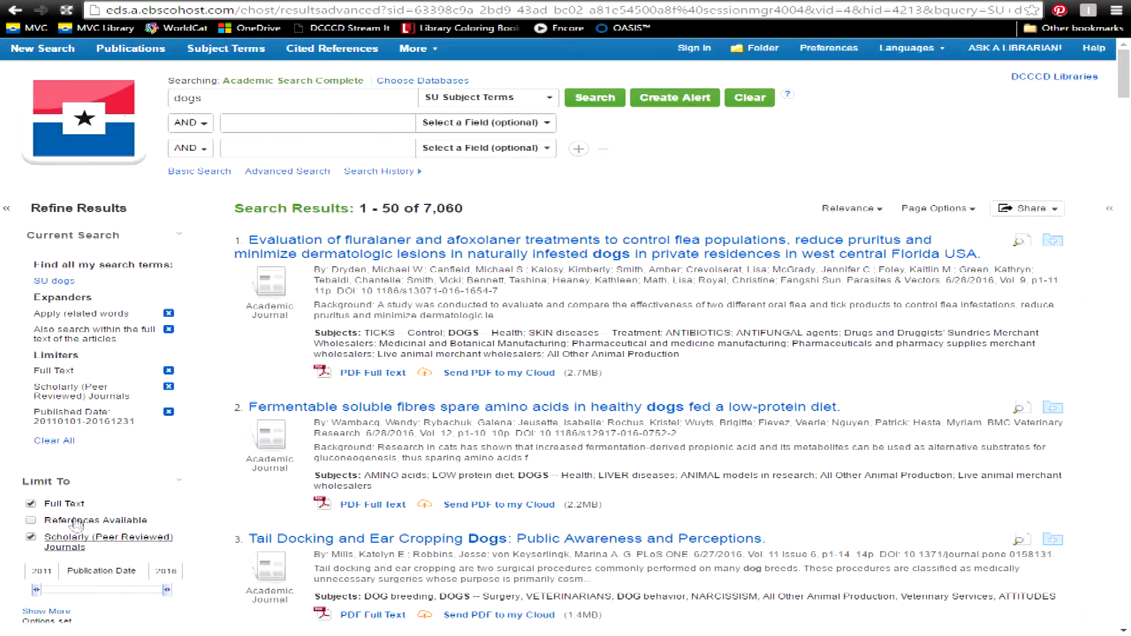
scroll(62, 450, "down", 5)
left_click(31, 352)
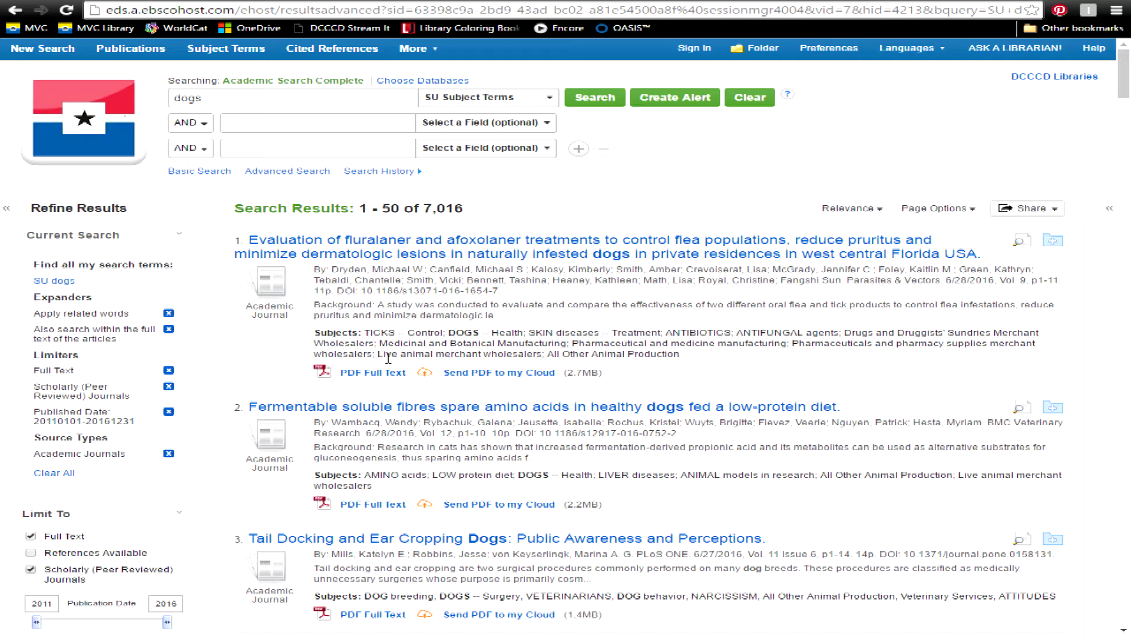
scroll(507, 457, "down", 1)
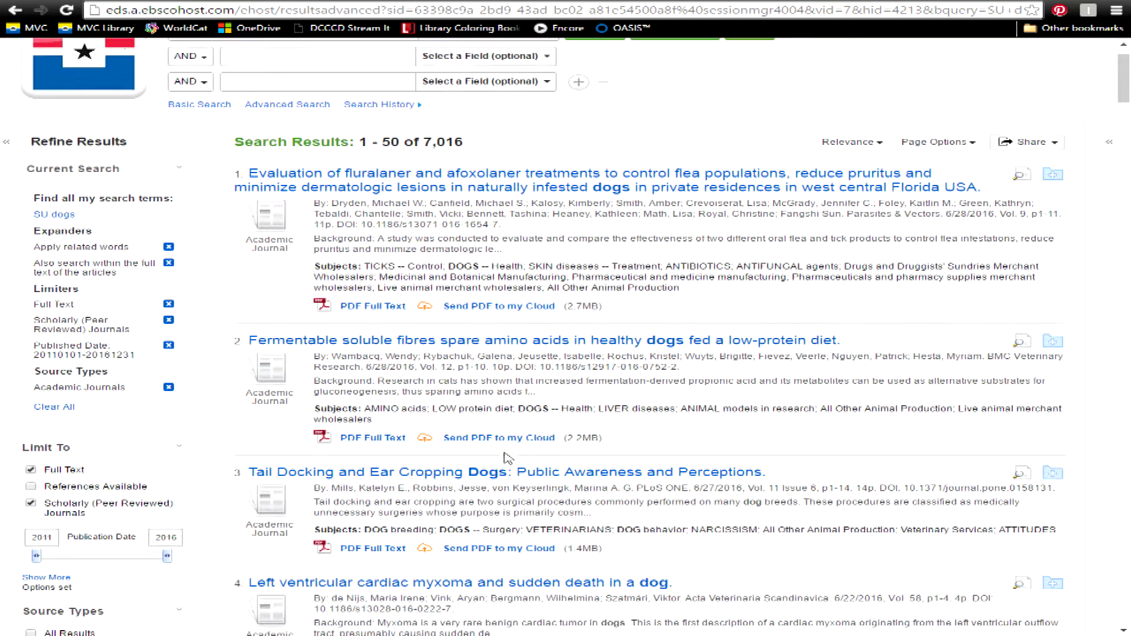
left_click(514, 474)
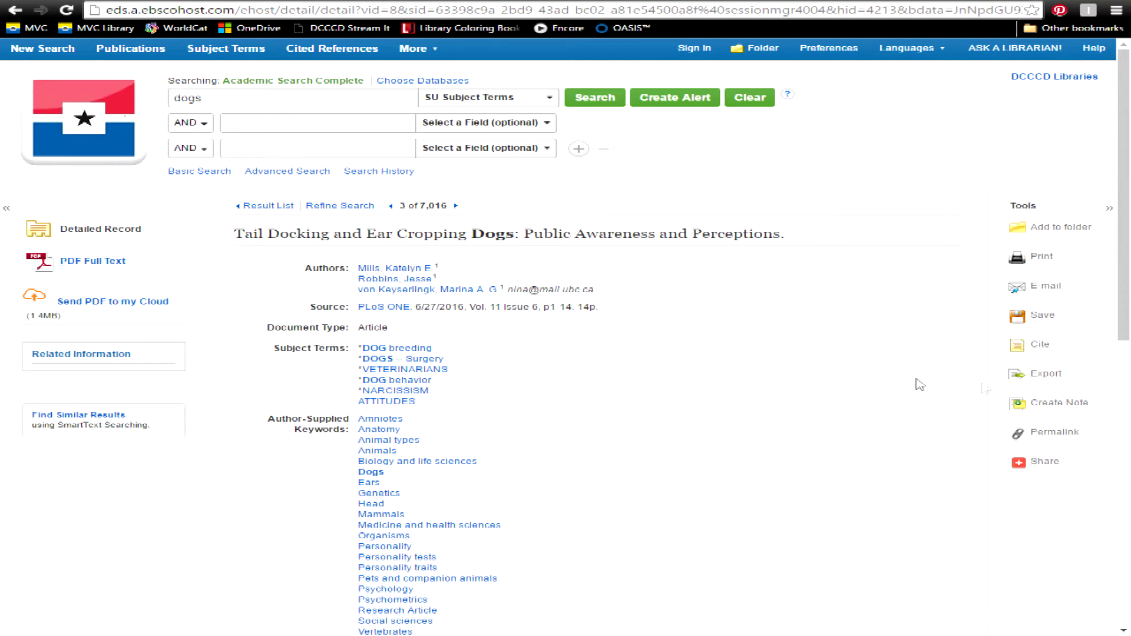
left_click(1040, 347)
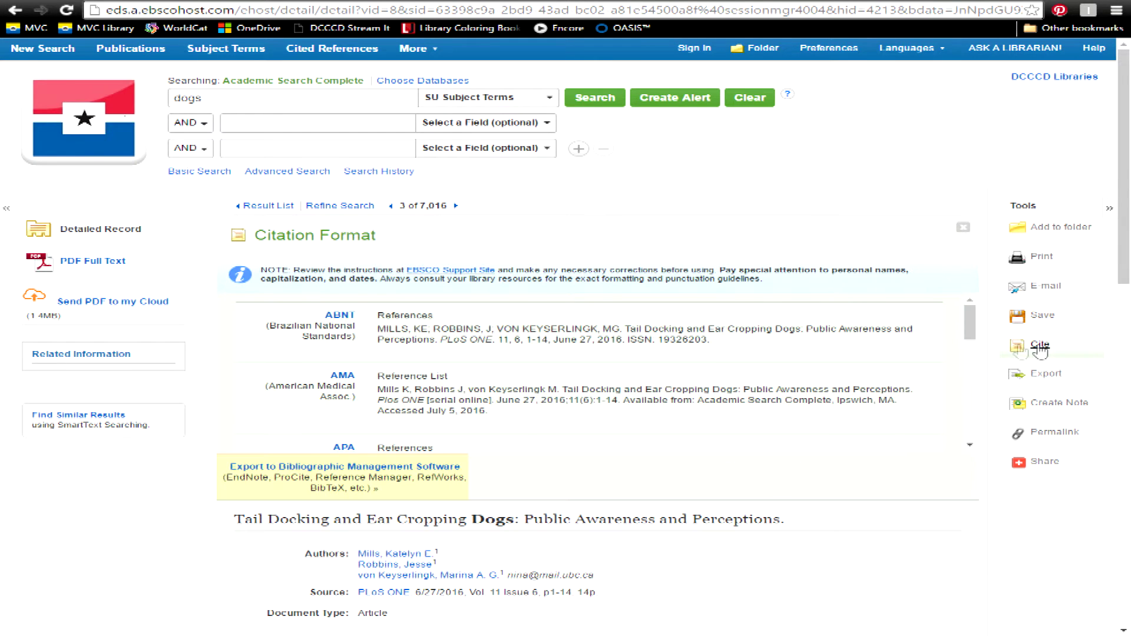
scroll(408, 335, "down", 5)
left_click_drag(409, 334, 644, 349)
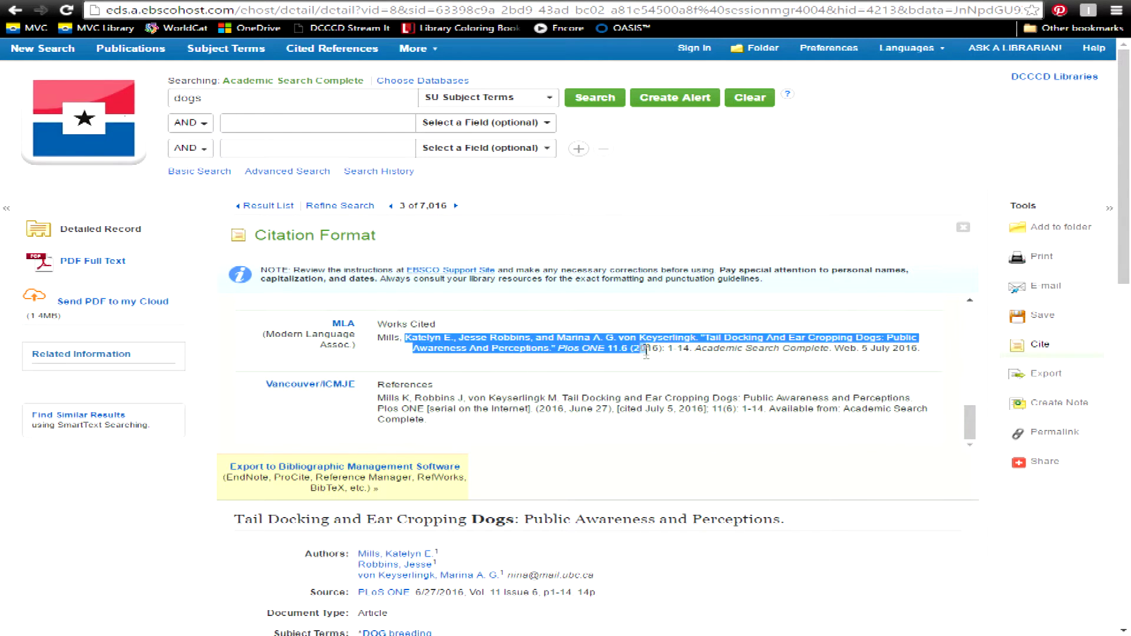
left_click(695, 344)
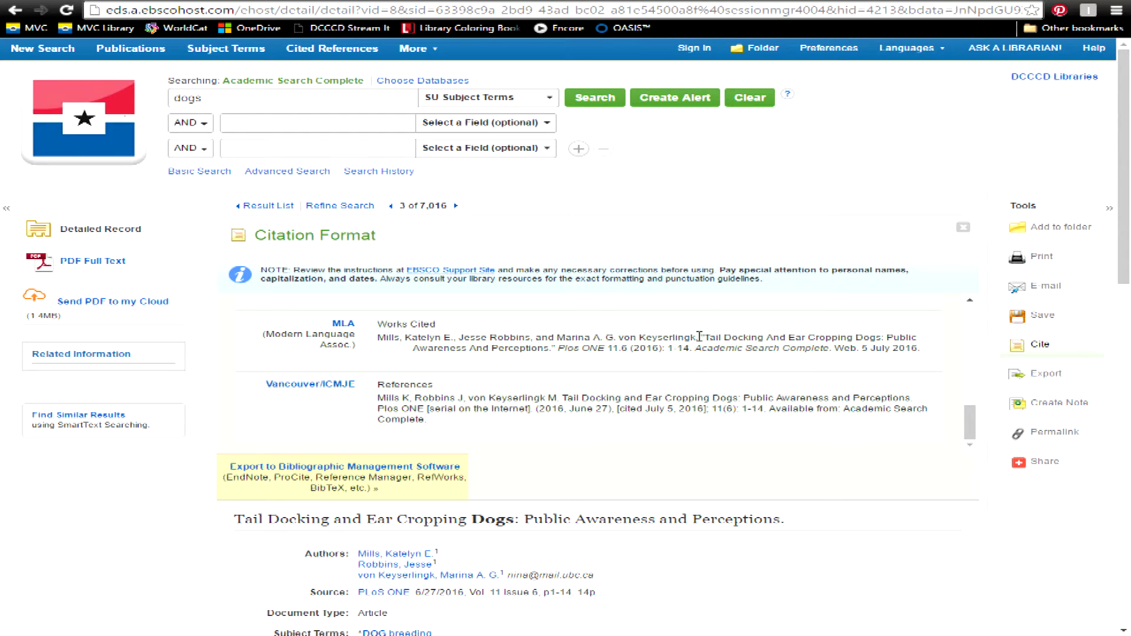
left_click(1045, 286)
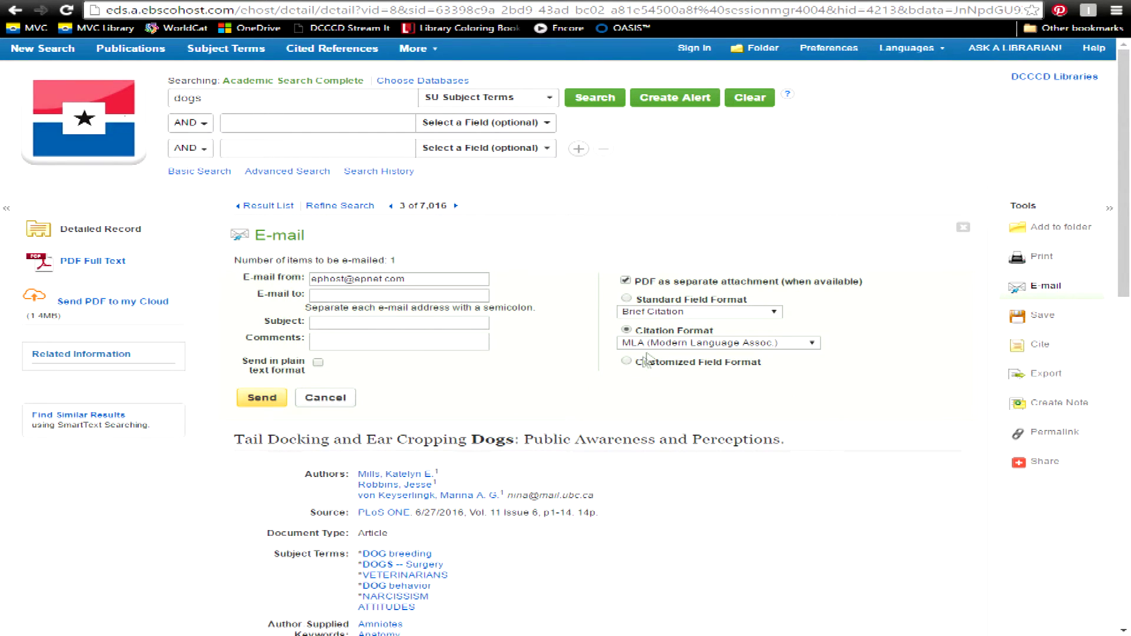
left_click(351, 294)
left_click(333, 404)
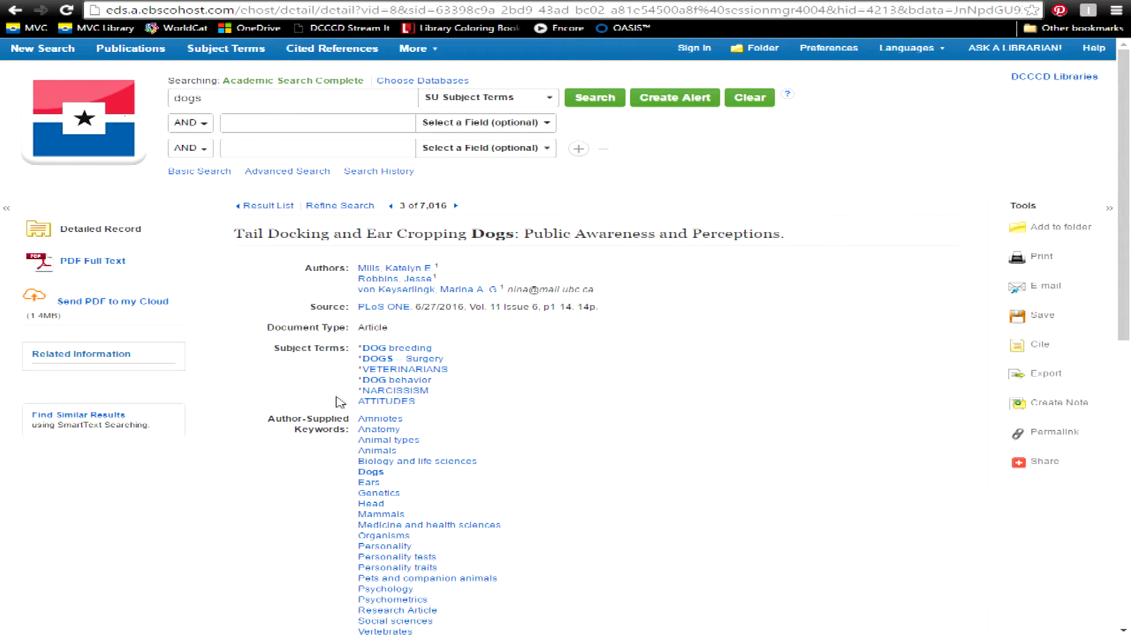
left_click(106, 263)
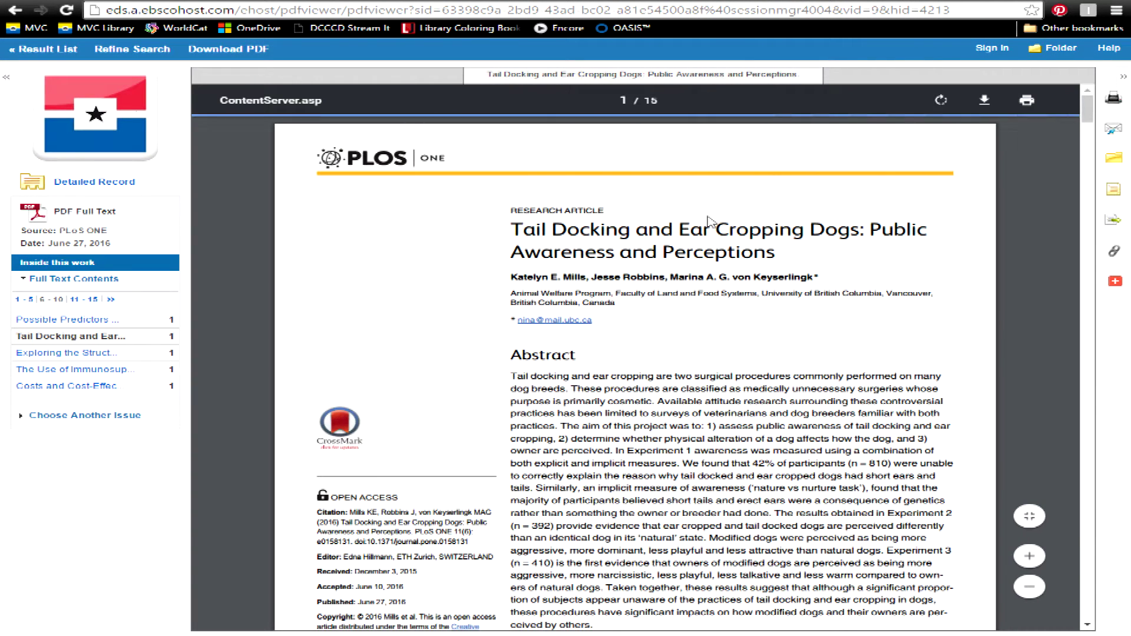
left_click(984, 100)
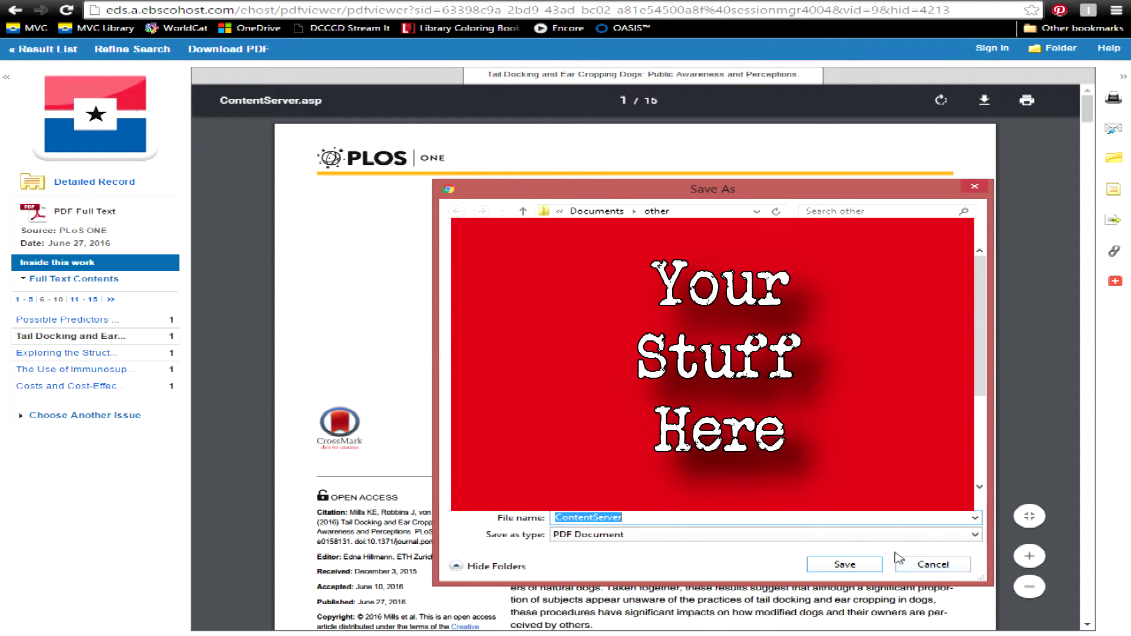
left_click(933, 564)
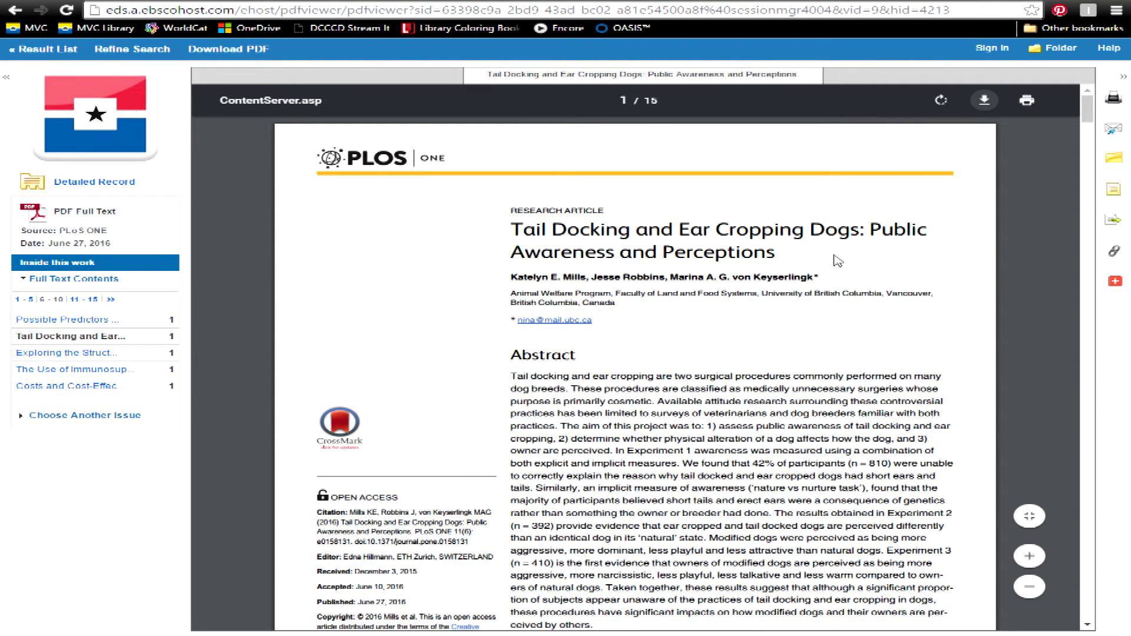
left_click(1026, 100)
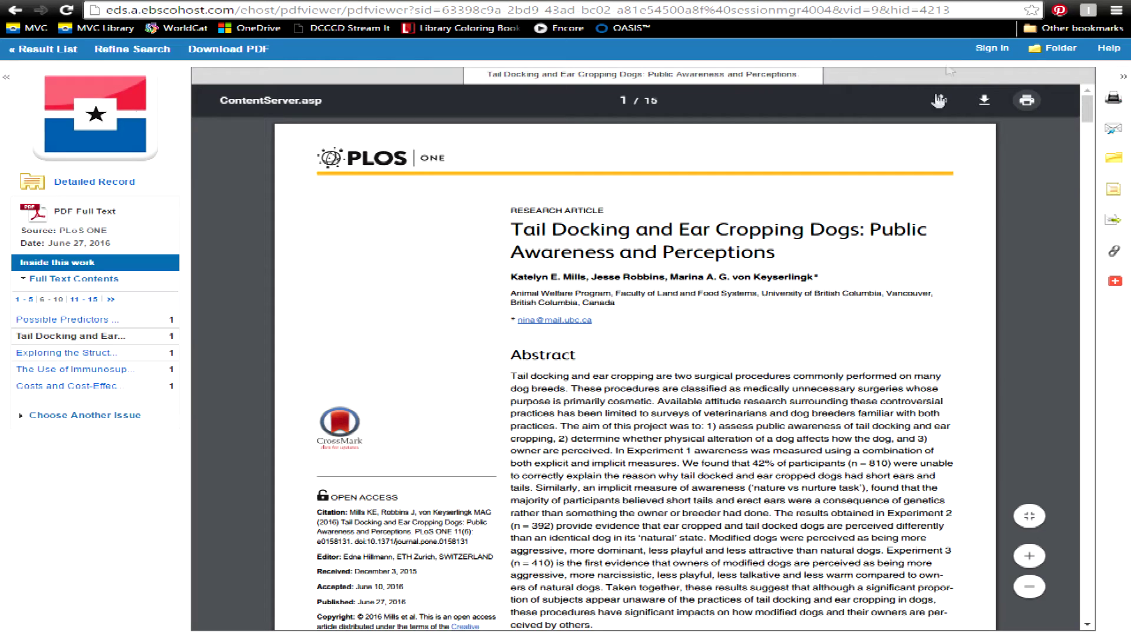
left_click(991, 50)
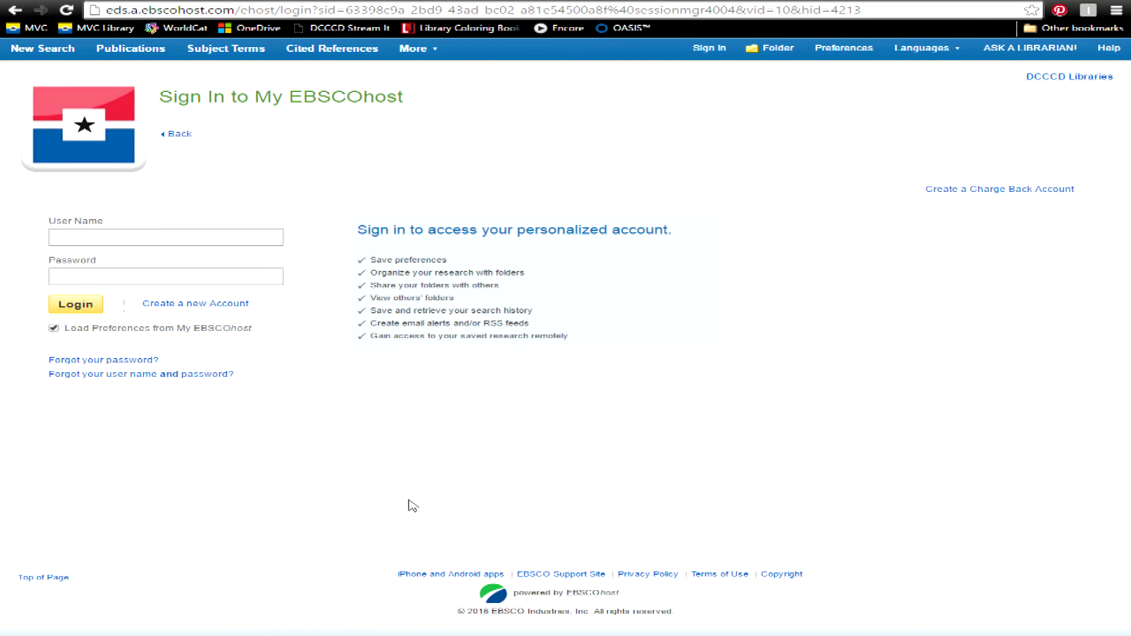
left_click(14, 10)
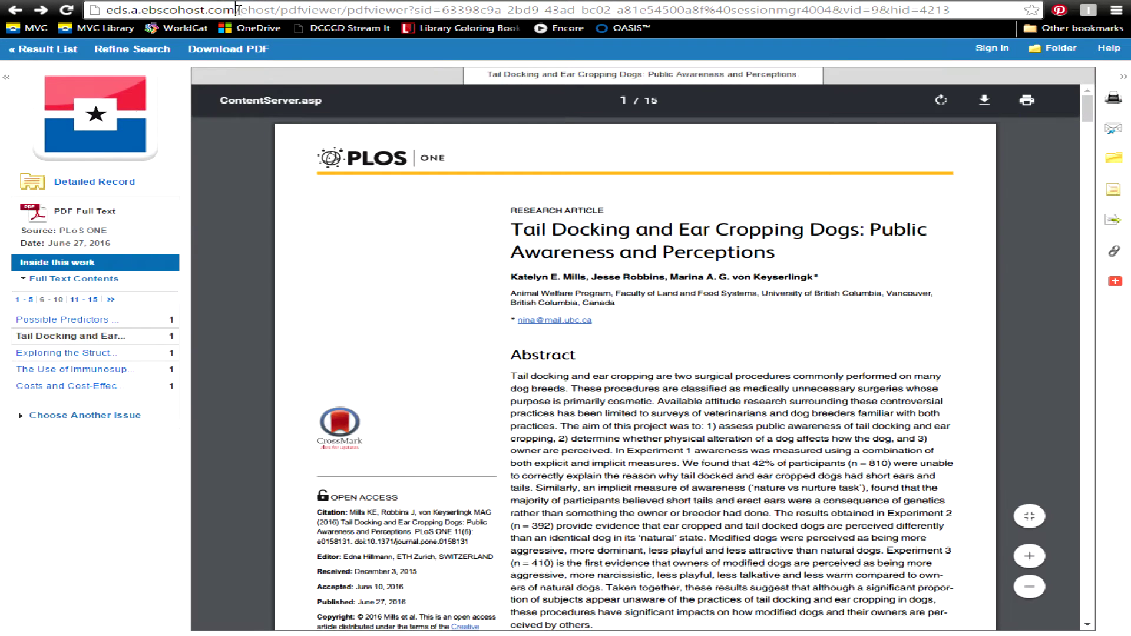
left_click(238, 10)
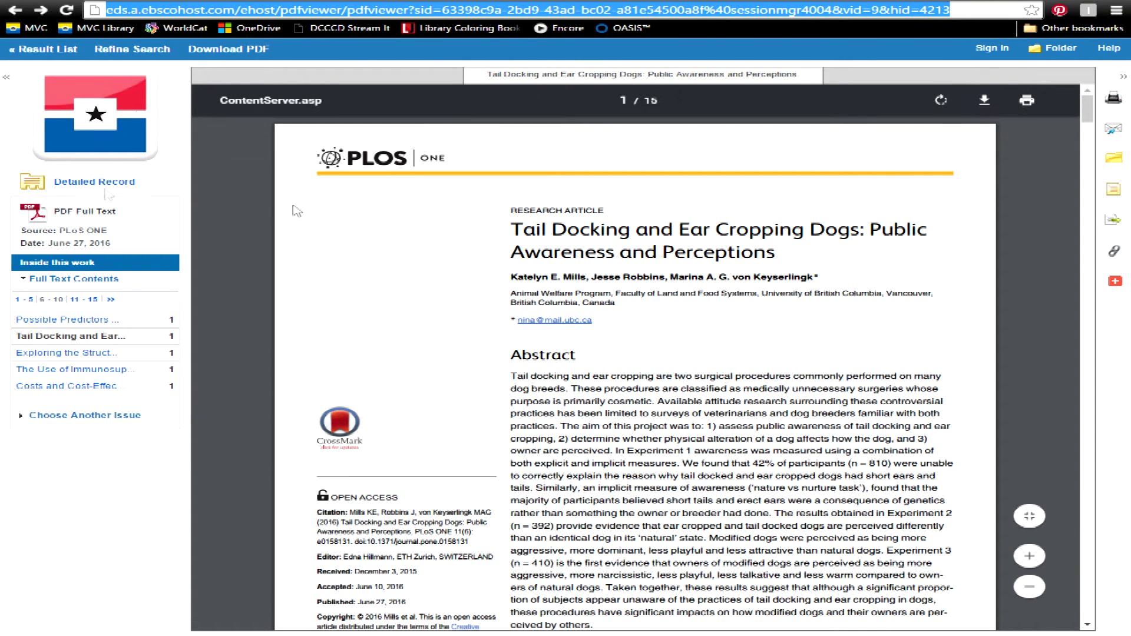
left_click(16, 10)
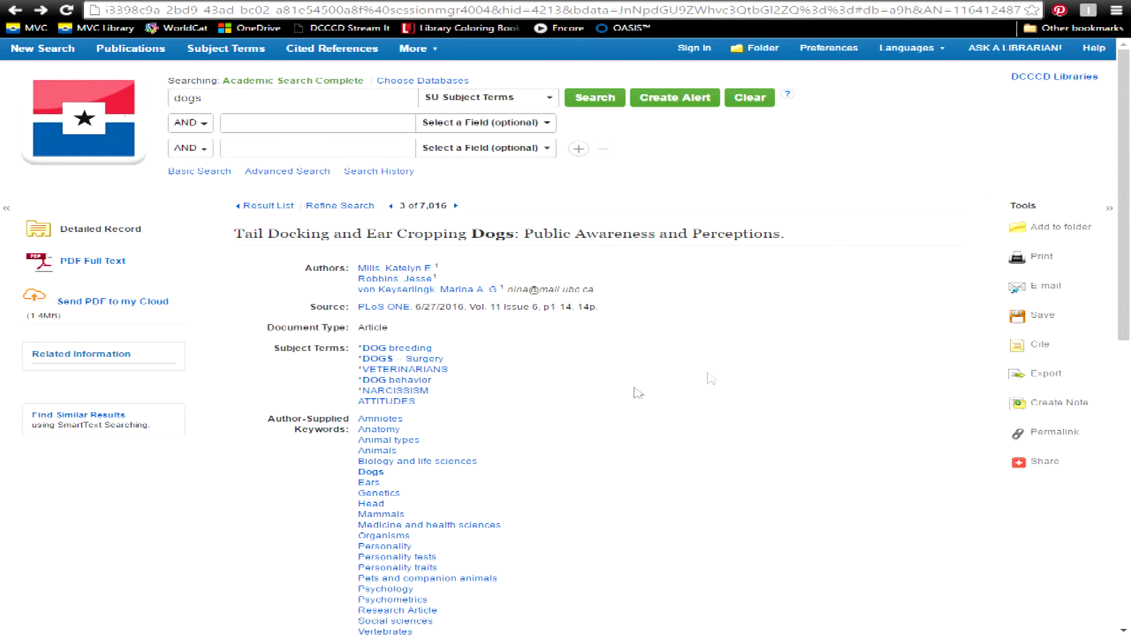
Display and select the article's permalink, then return to the Mountain View College Library homepage
left_click(1044, 435)
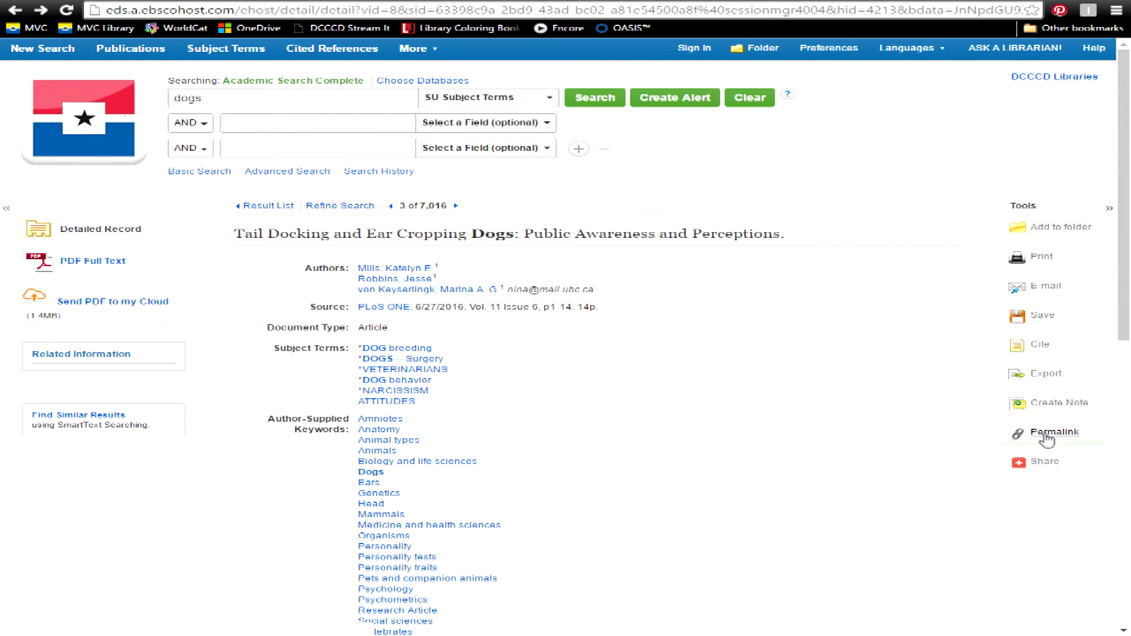
left_click(404, 235)
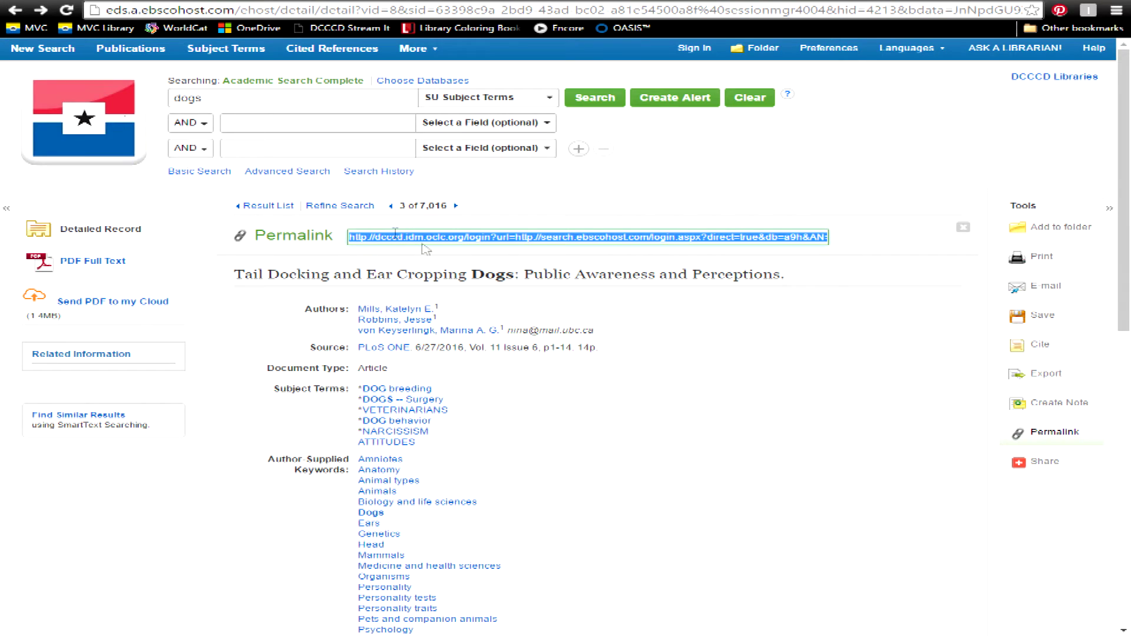
left_click(684, 362)
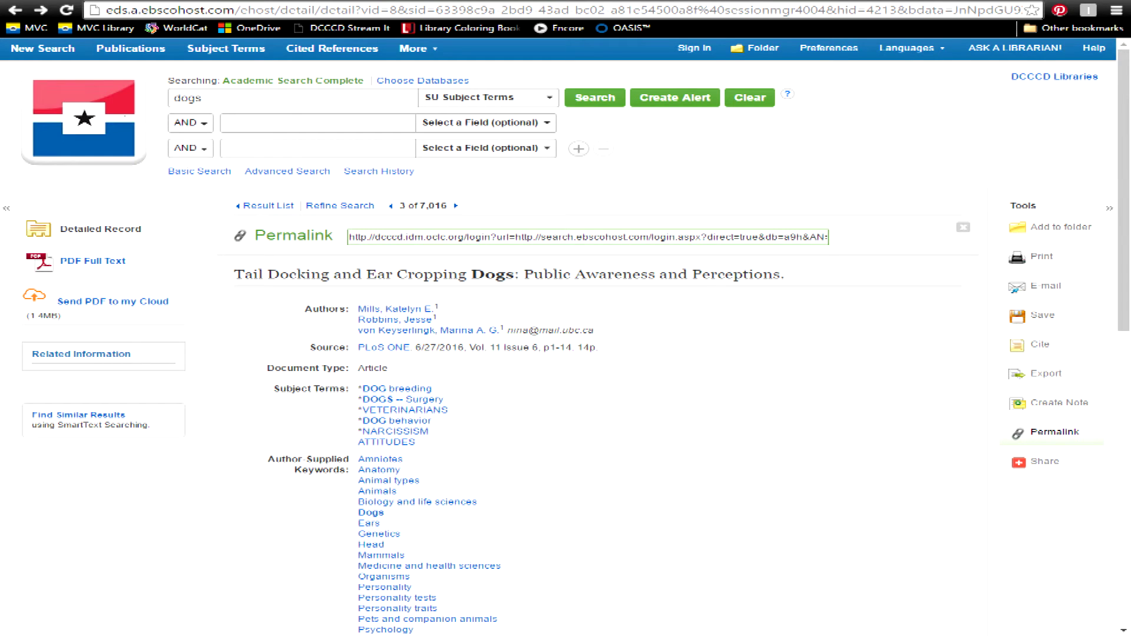
left_click(97, 28)
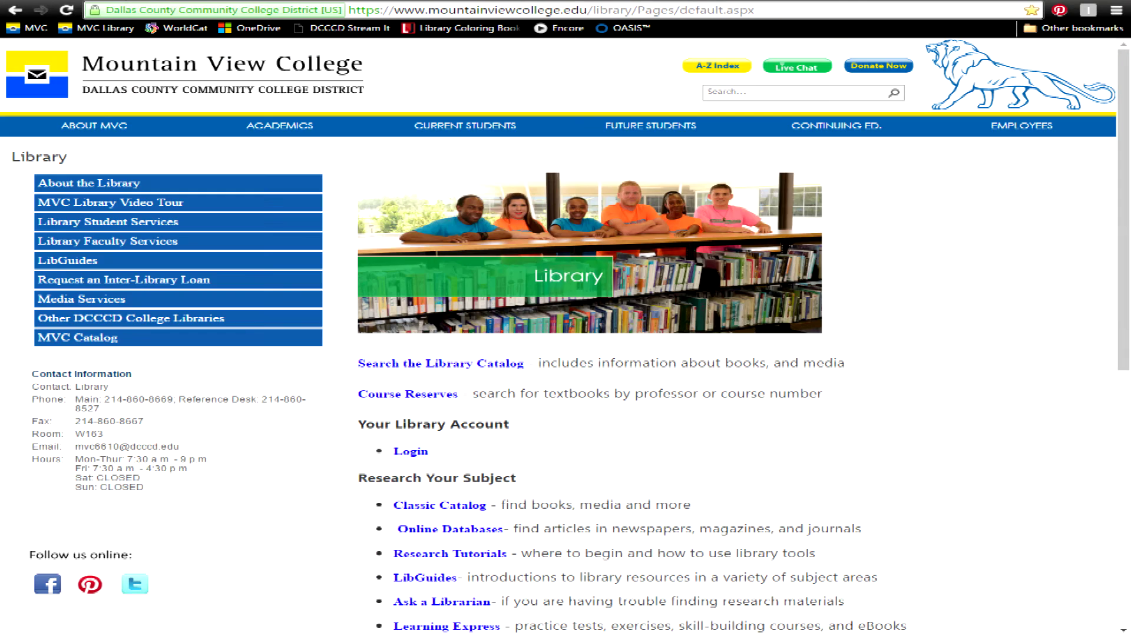
Open the Ask a Librarian form and pick Mountain View as the associated college
triple_click(120, 409)
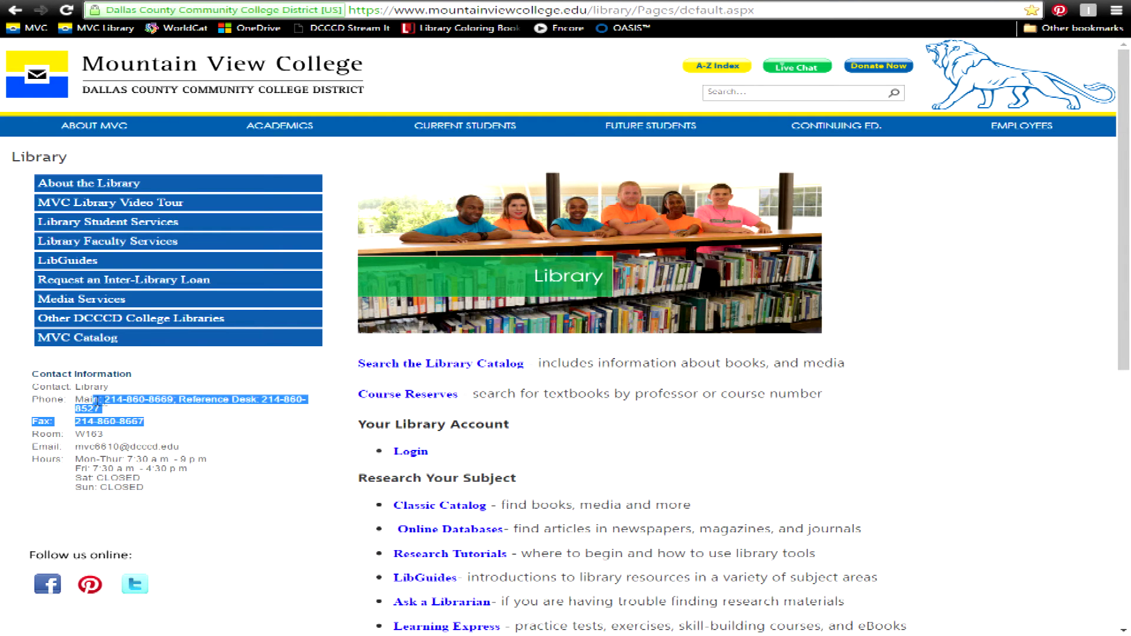
left_click(115, 400)
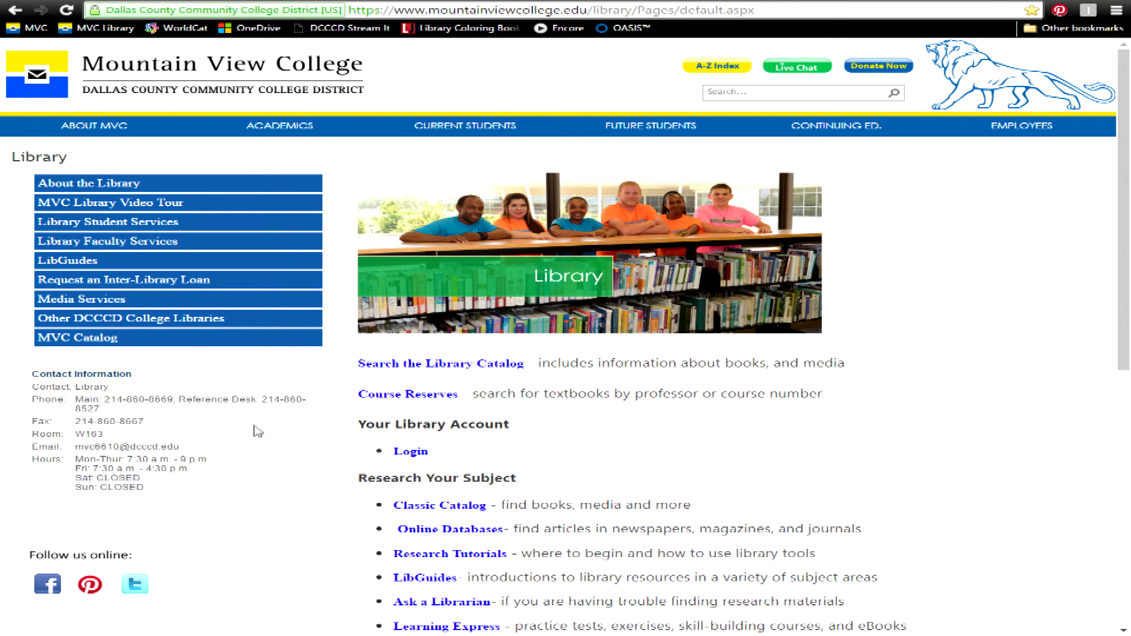
scroll(533, 547, "down", 1)
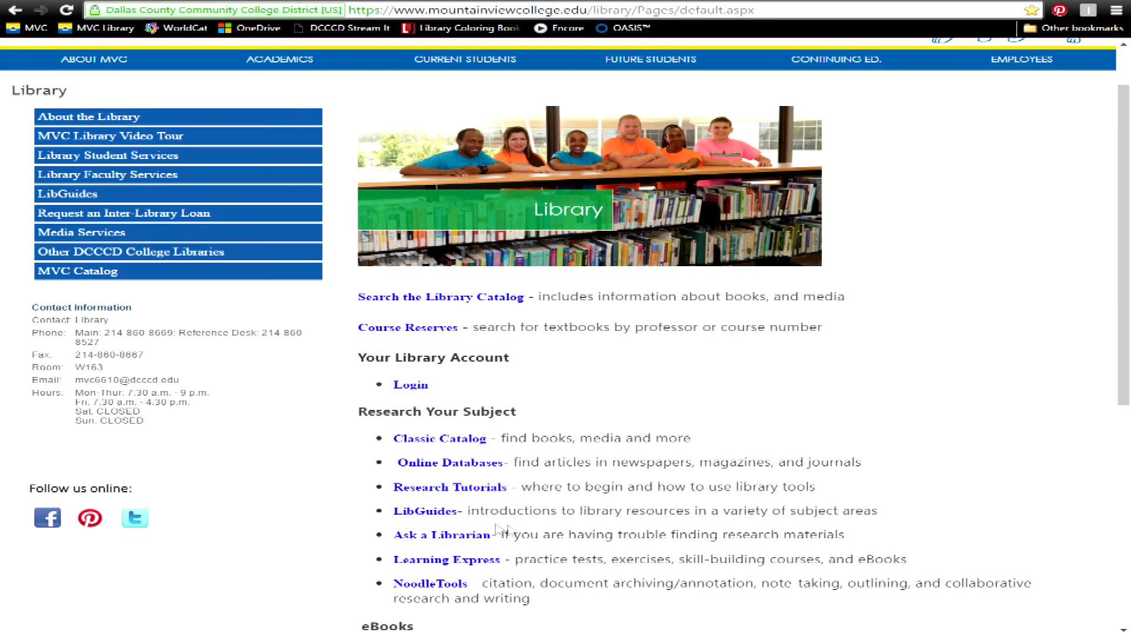
left_click(469, 536)
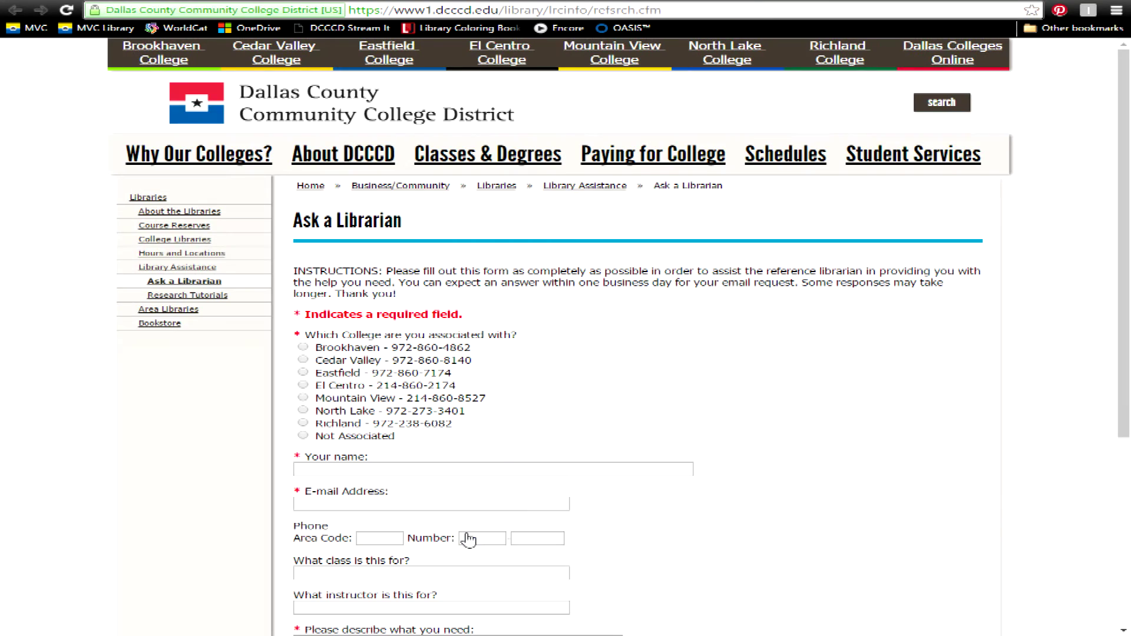
left_click(303, 397)
Go back to the Mountain View College Library tab and open the inter-library loan requests page
scroll(596, 423, "down", 3)
scroll(596, 423, "down", 2)
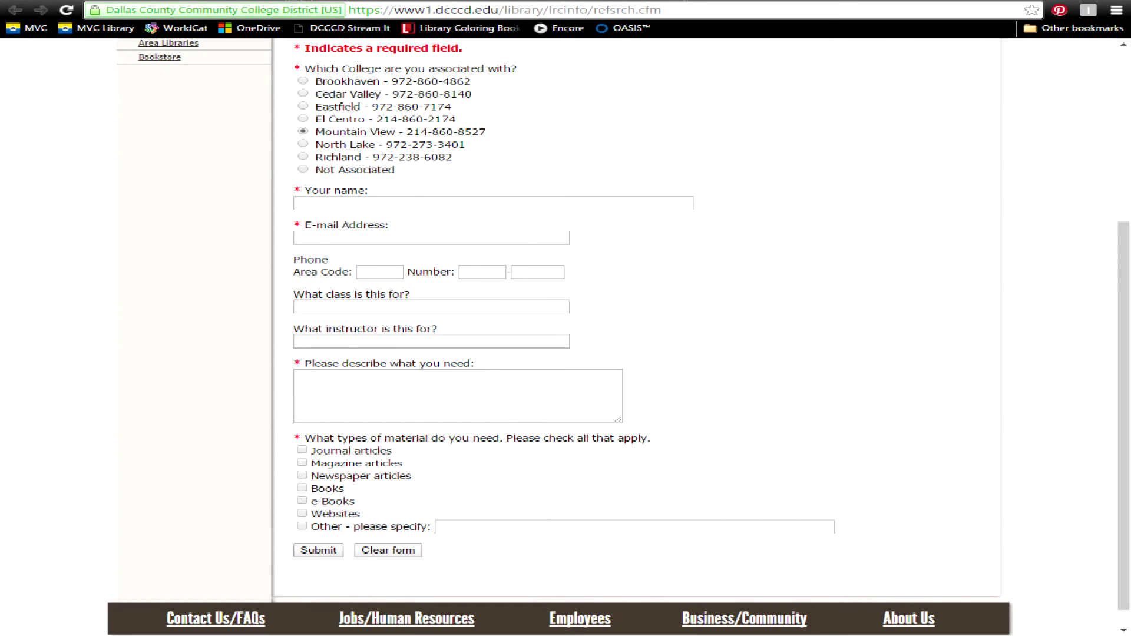
key("ctrl+shift+Tab")
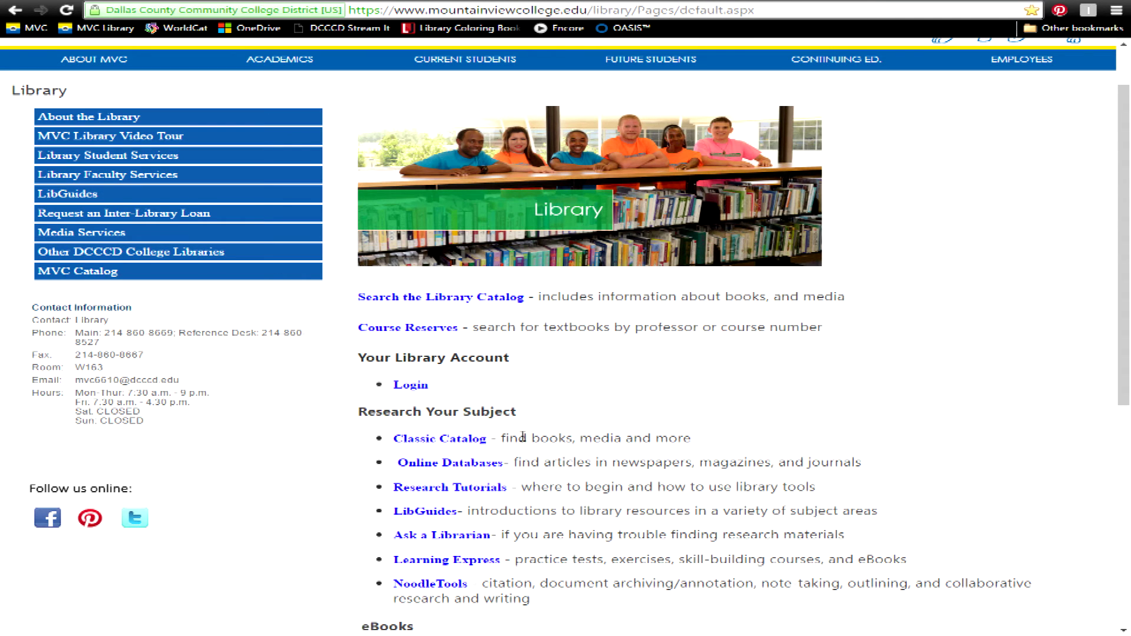
left_click(158, 216)
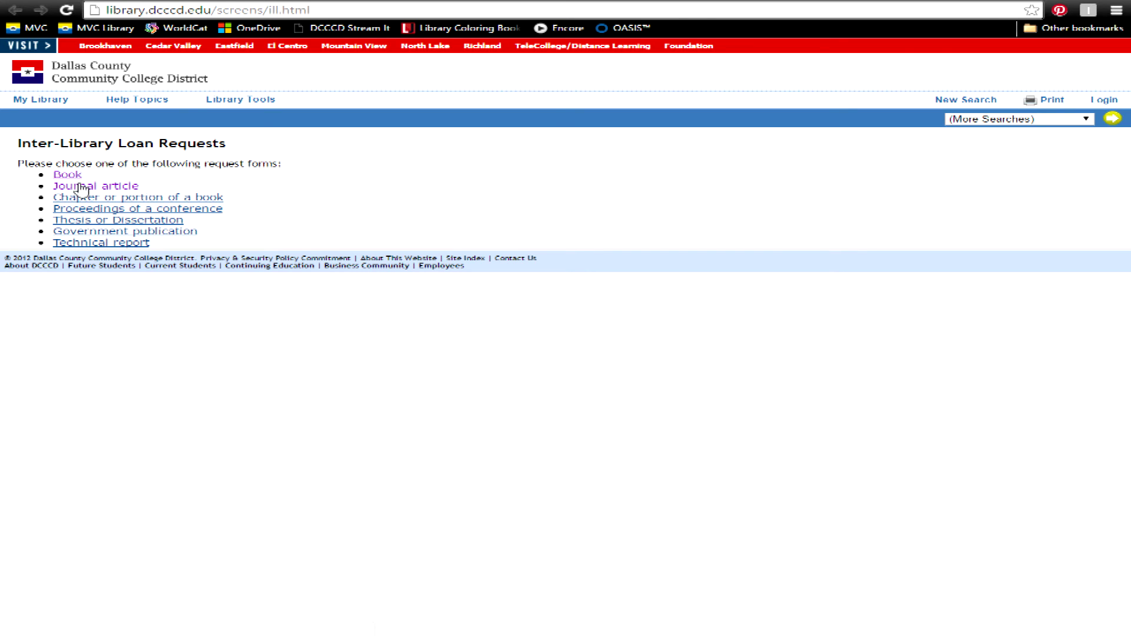
Choose the journal article ILL form, submit the library account login, then log out
left_click(83, 186)
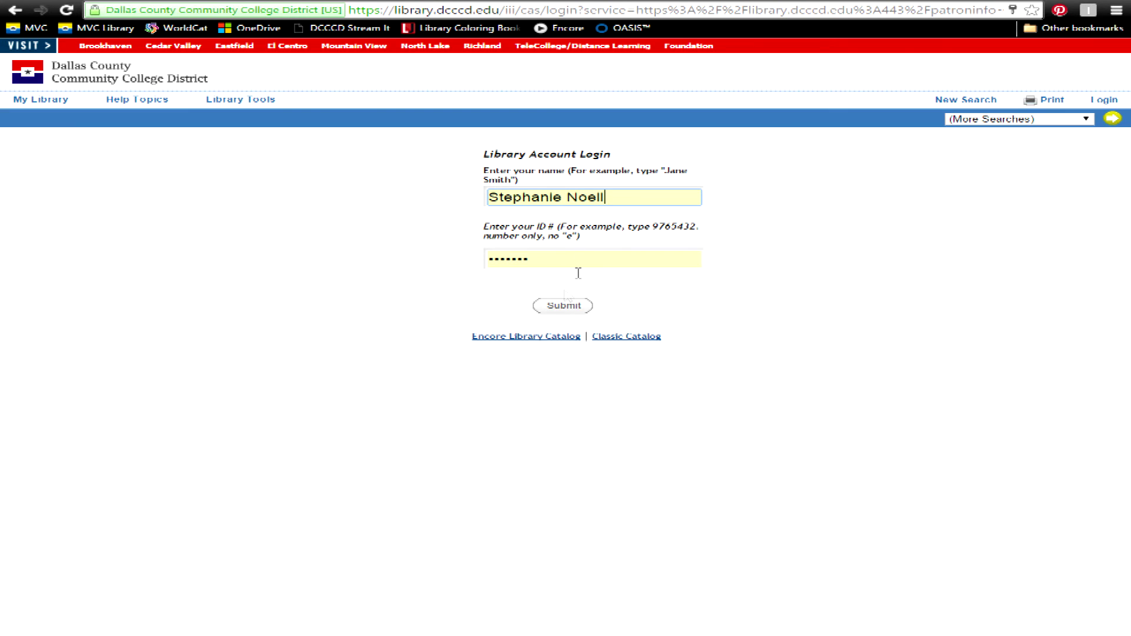
left_click(548, 308)
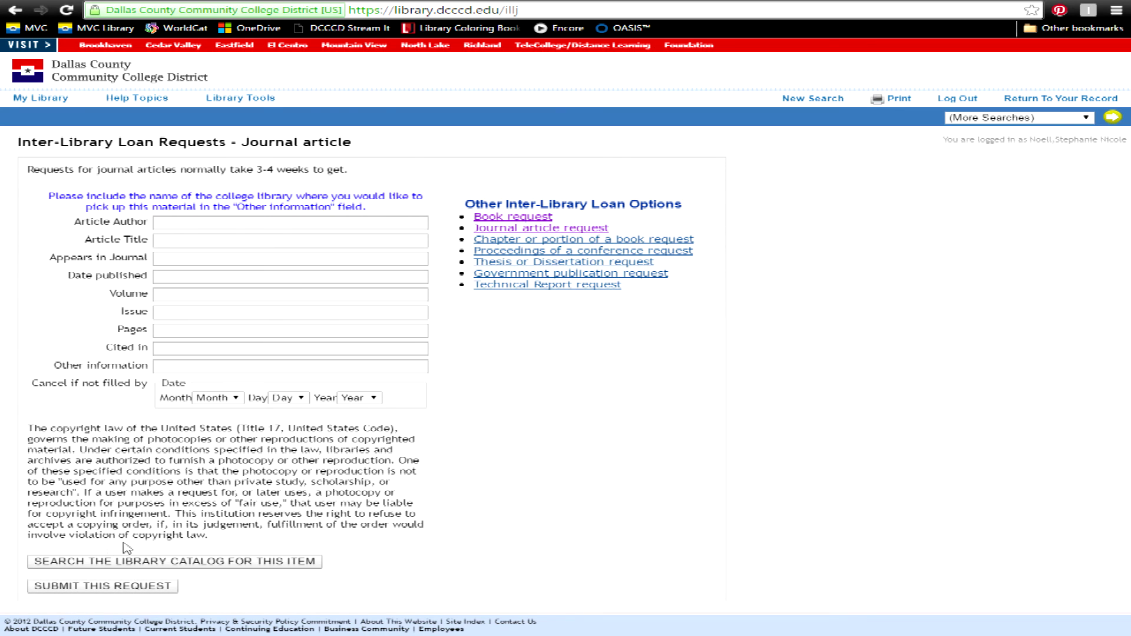
left_click(957, 99)
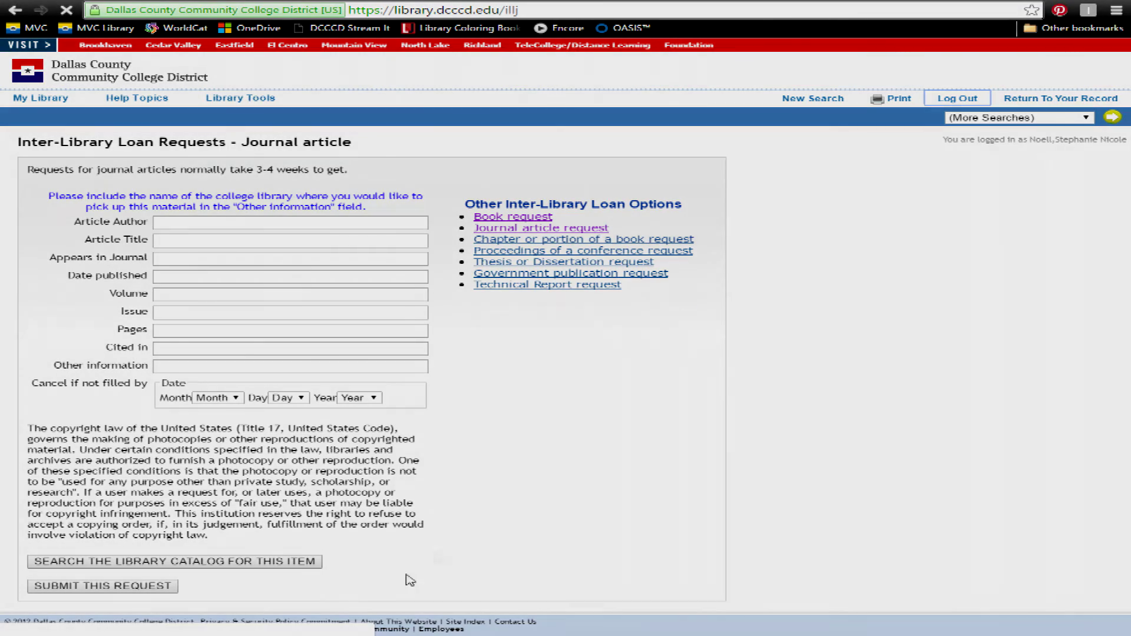